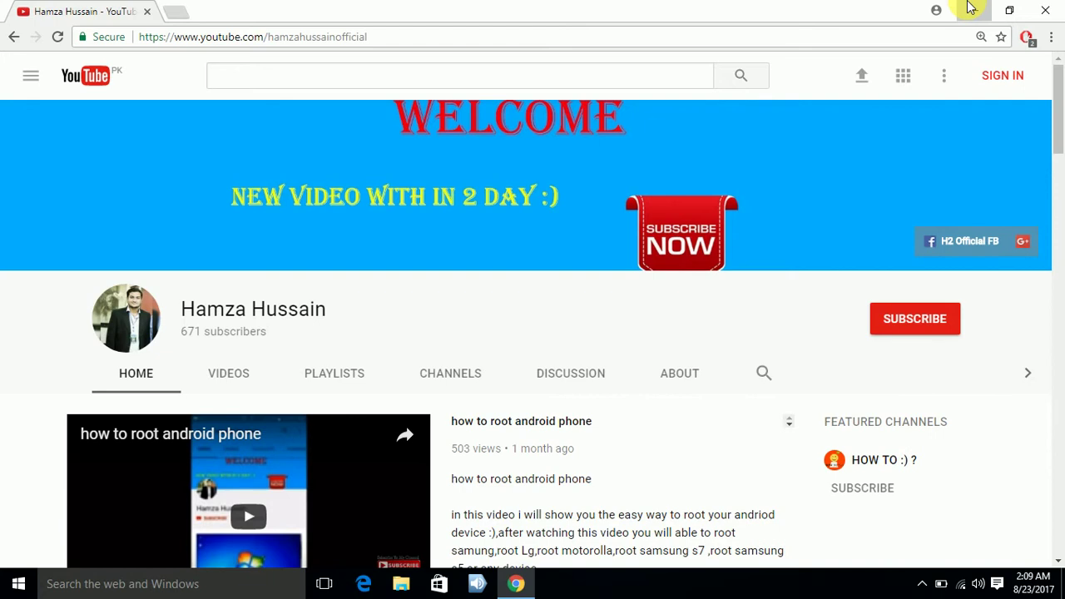
Minimize Chrome and refresh the desktop.
{"action": "left_click", "coordinate": [975, 10]}
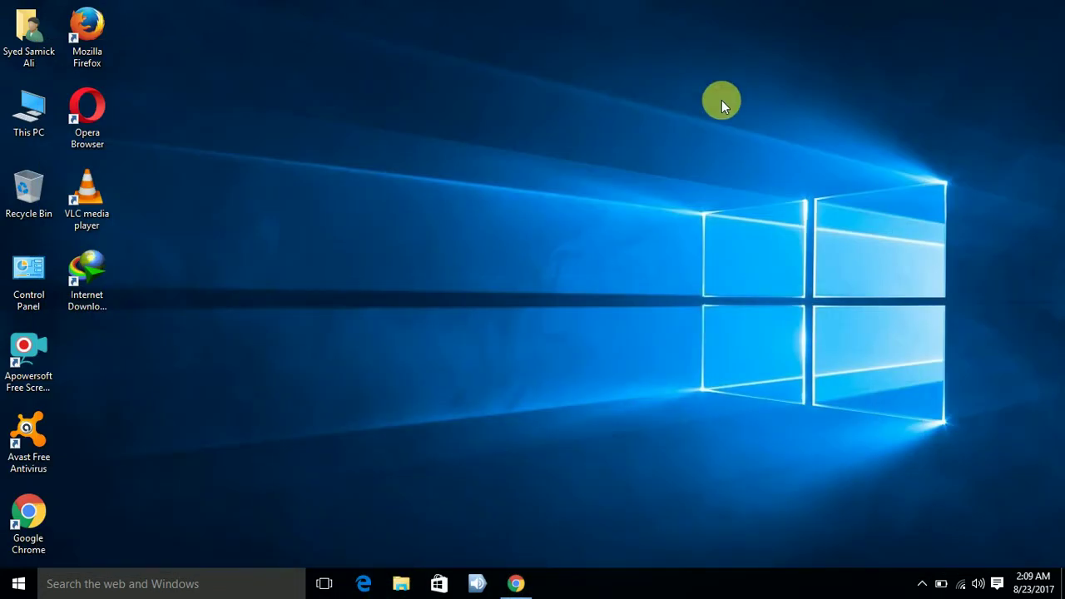
{"action": "right_click", "coordinate": [735, 140]}
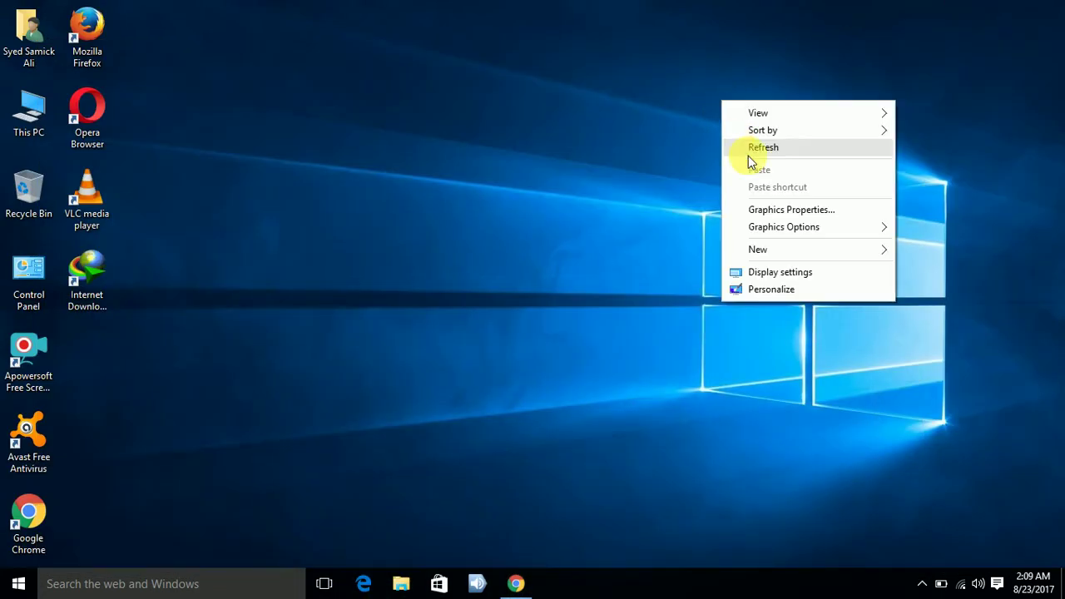
{"action": "left_click", "coordinate": [748, 154]}
Run ipconfig/flushdns in an administrator Command Prompt to flush the DNS cache.
{"action": "right_click", "coordinate": [6, 586]}
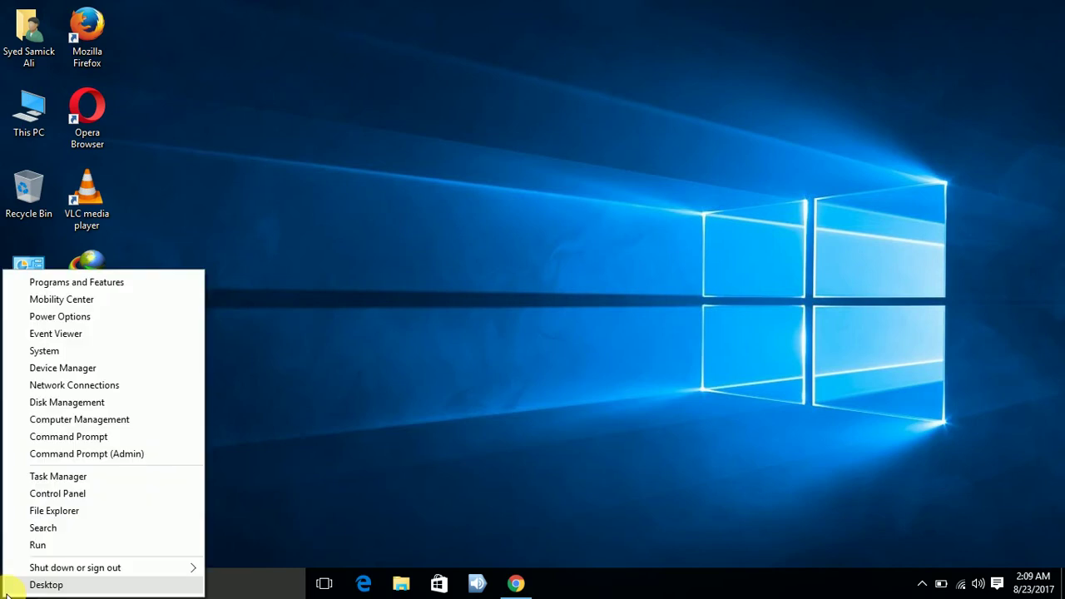
{"action": "left_click", "coordinate": [117, 452]}
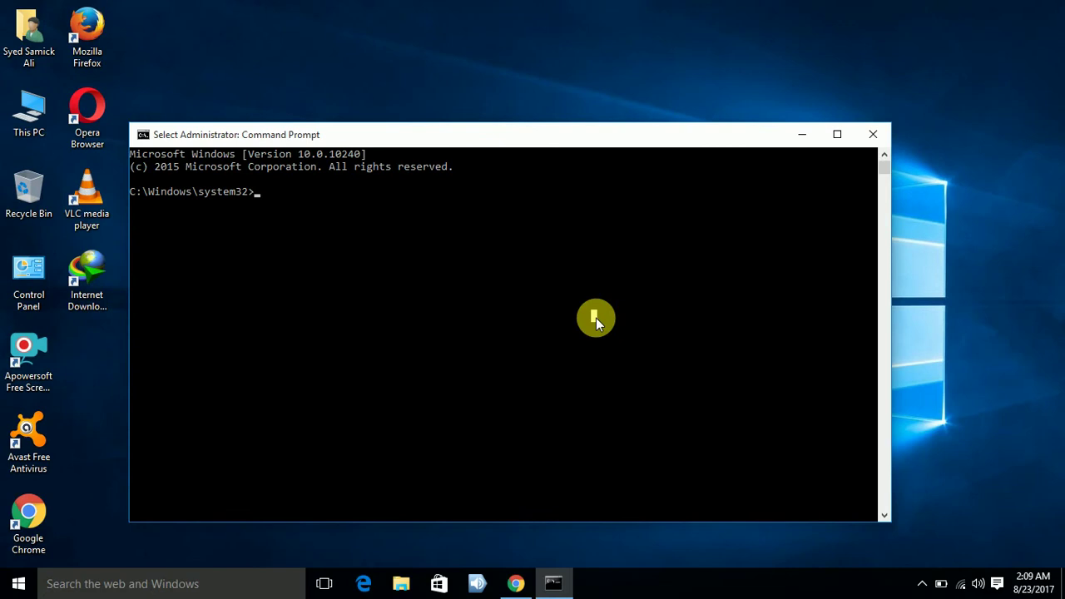
{"action": "type", "text": "ip"}
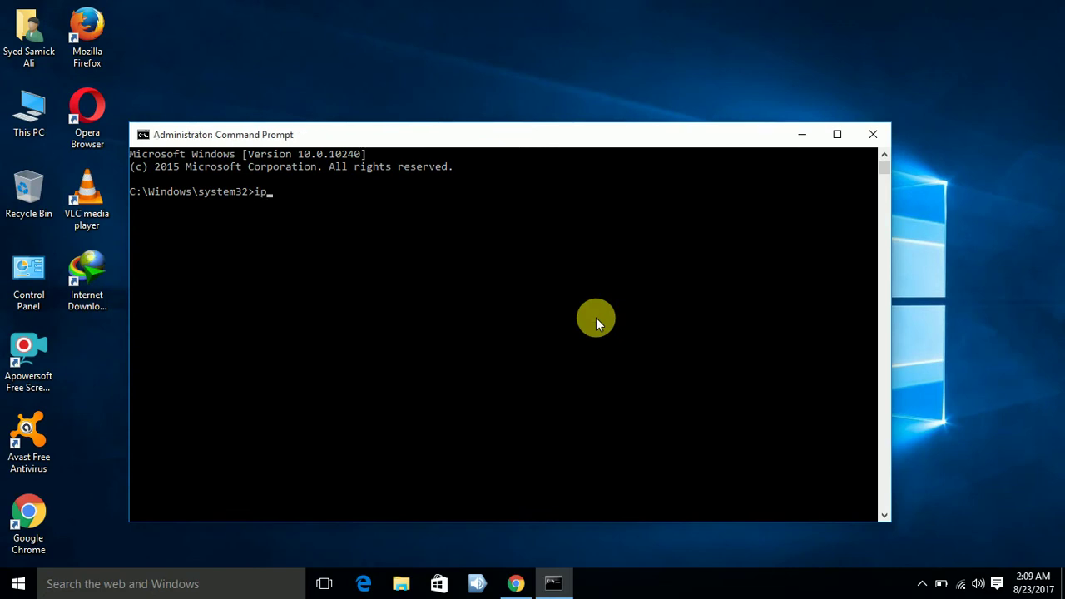
{"action": "type", "text": "config/flushdns"}
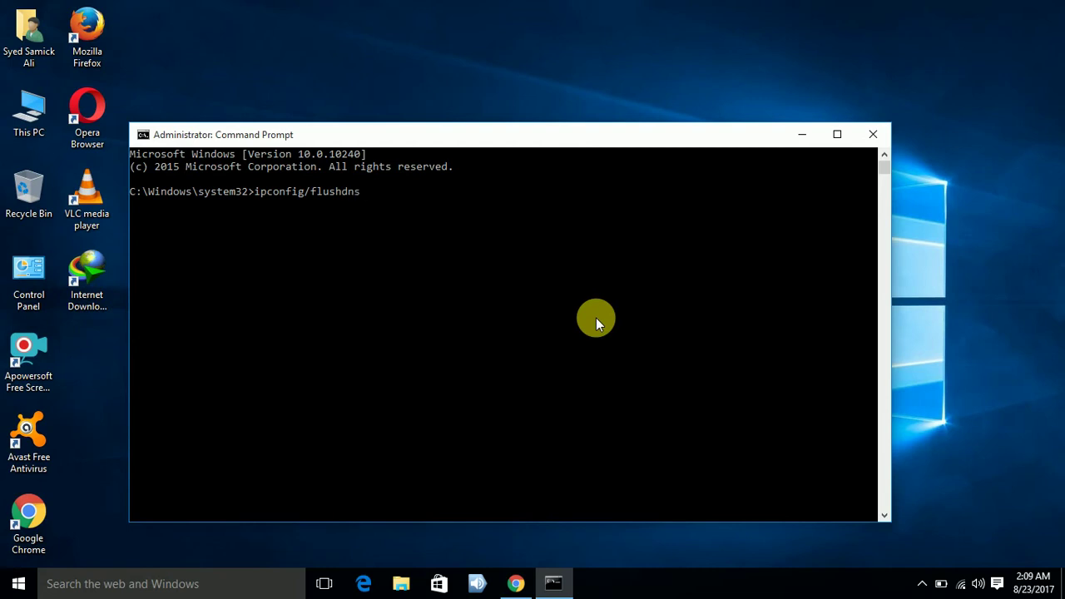
{"action": "key", "text": "Return"}
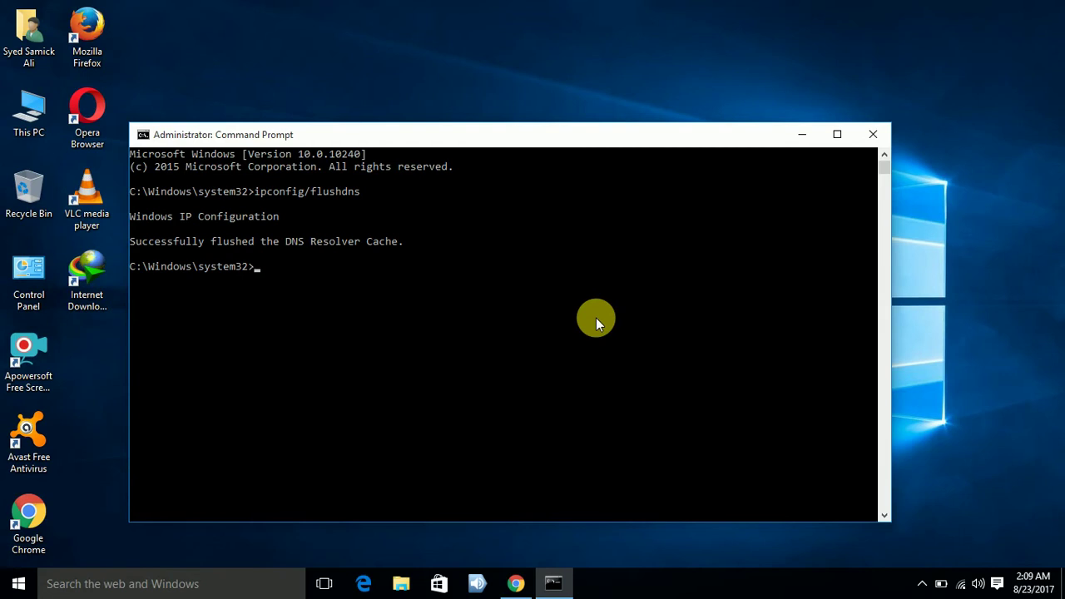
{"action": "left_click", "coordinate": [866, 135]}
{"action": "right_click", "coordinate": [866, 136]}
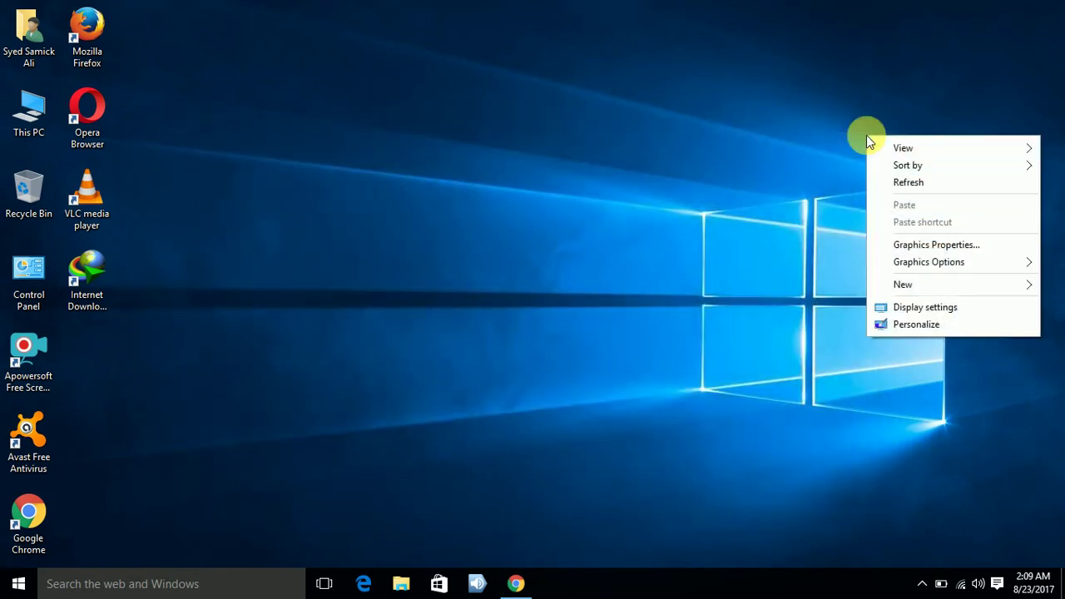
{"action": "left_click", "coordinate": [896, 183]}
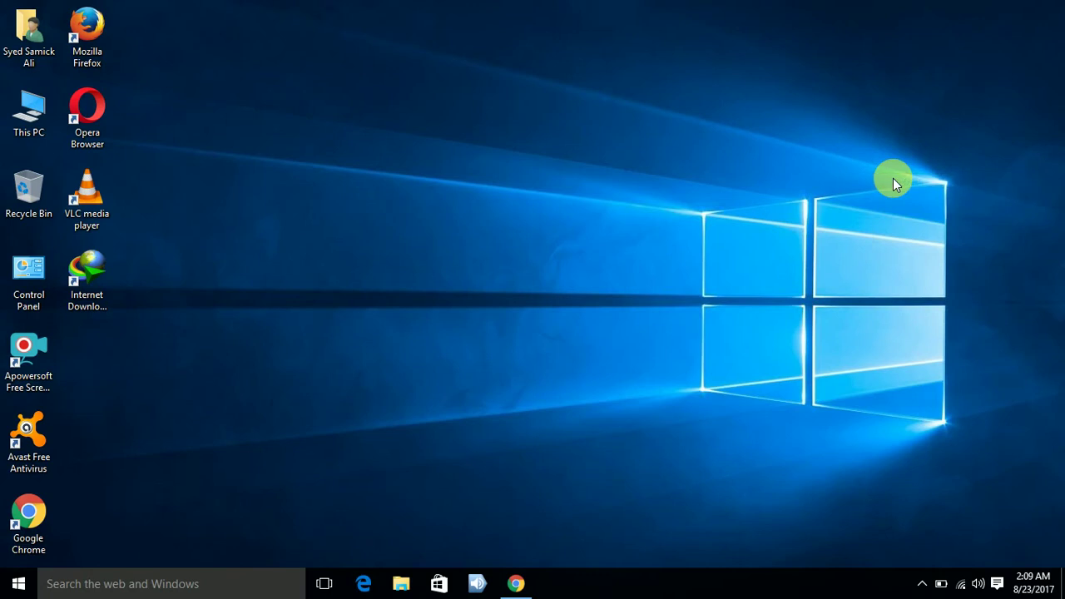
{"action": "right_click", "coordinate": [1032, 588]}
{"action": "left_click", "coordinate": [951, 569]}
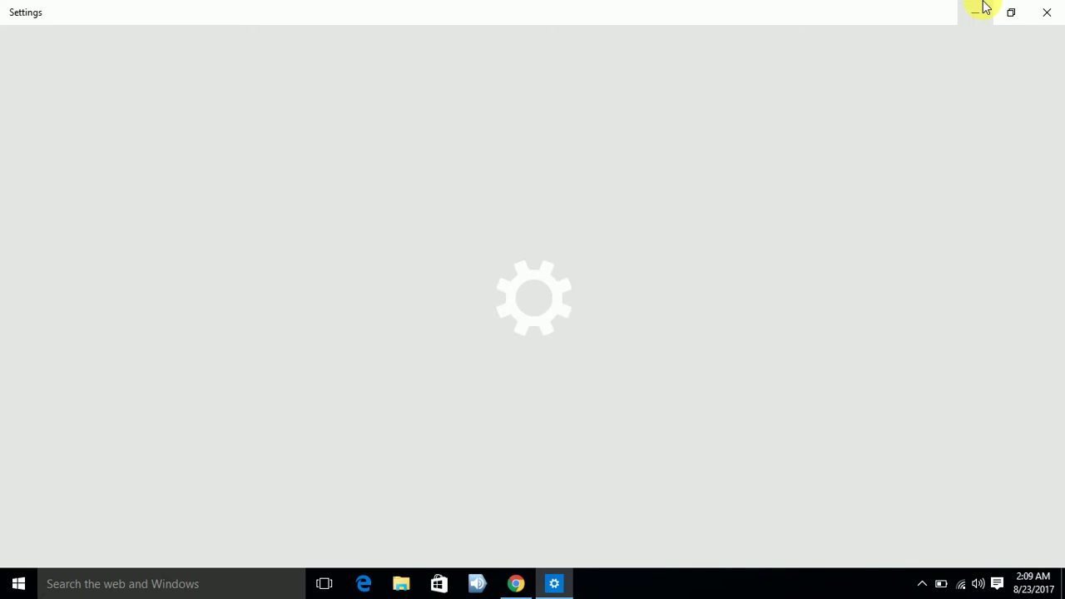
{"action": "left_click", "coordinate": [1047, 11]}
{"action": "left_click", "coordinate": [1038, 589]}
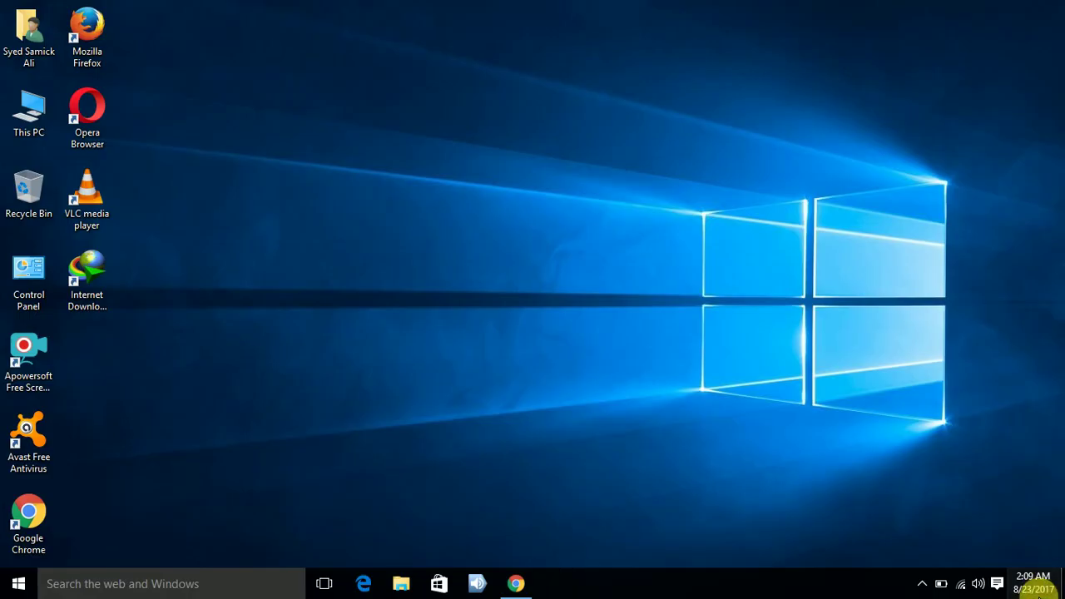
{"action": "left_click", "coordinate": [902, 546]}
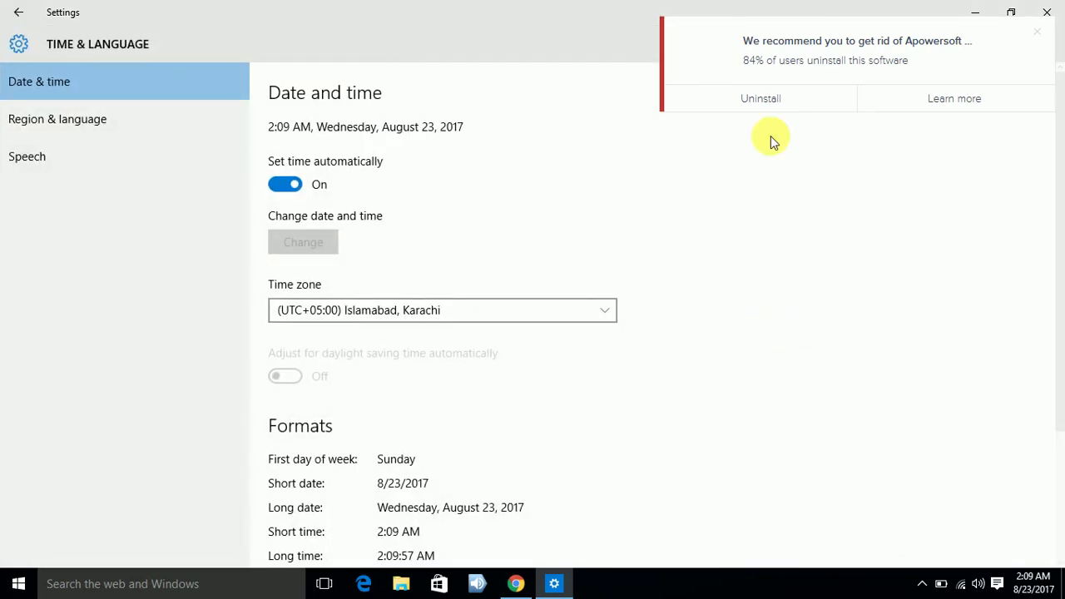
{"action": "left_click", "coordinate": [1032, 37]}
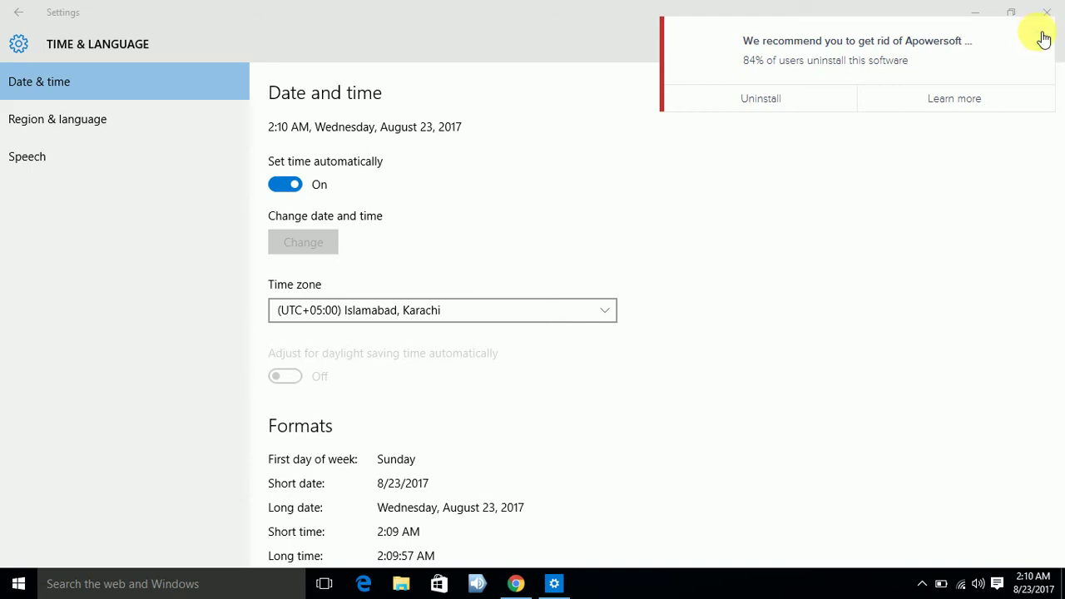
{"action": "left_click", "coordinate": [1045, 37]}
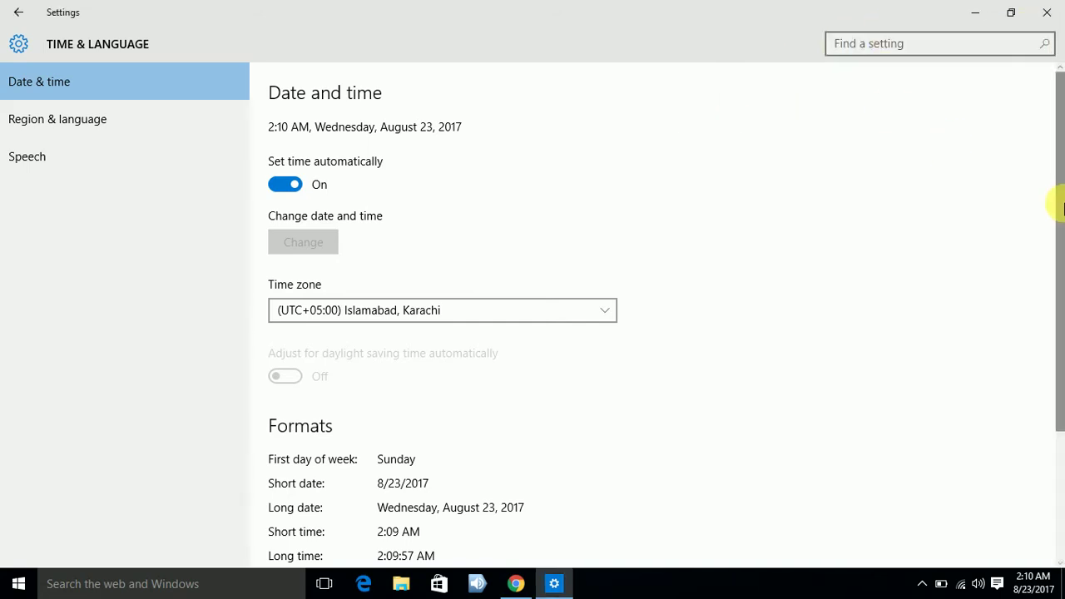
{"action": "left_click_drag", "start_coordinate": [1056, 196], "coordinate": [1061, 299]}
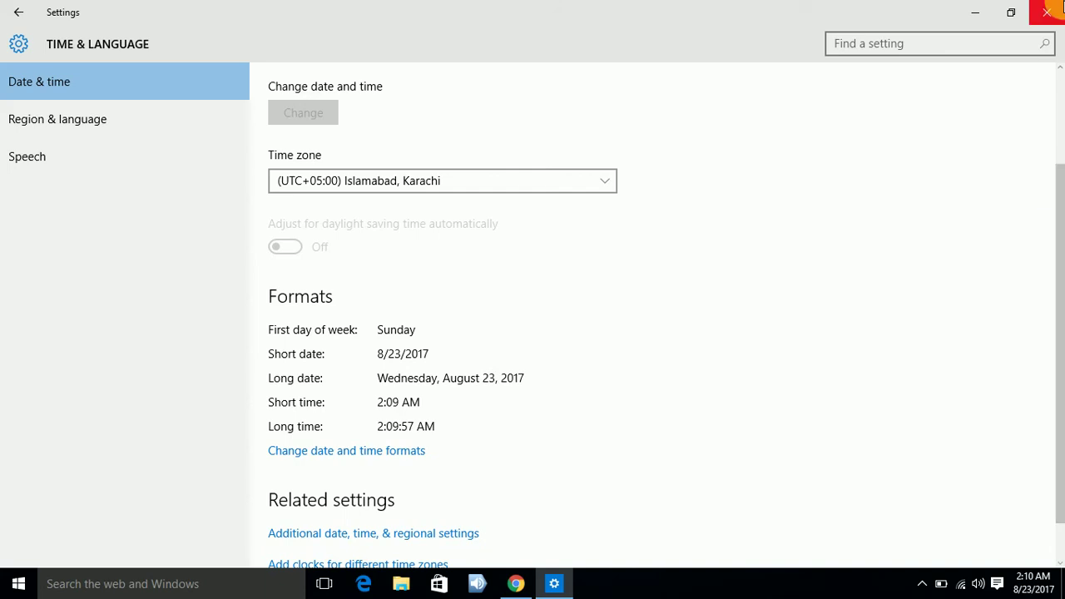
{"action": "left_click", "coordinate": [1062, 7]}
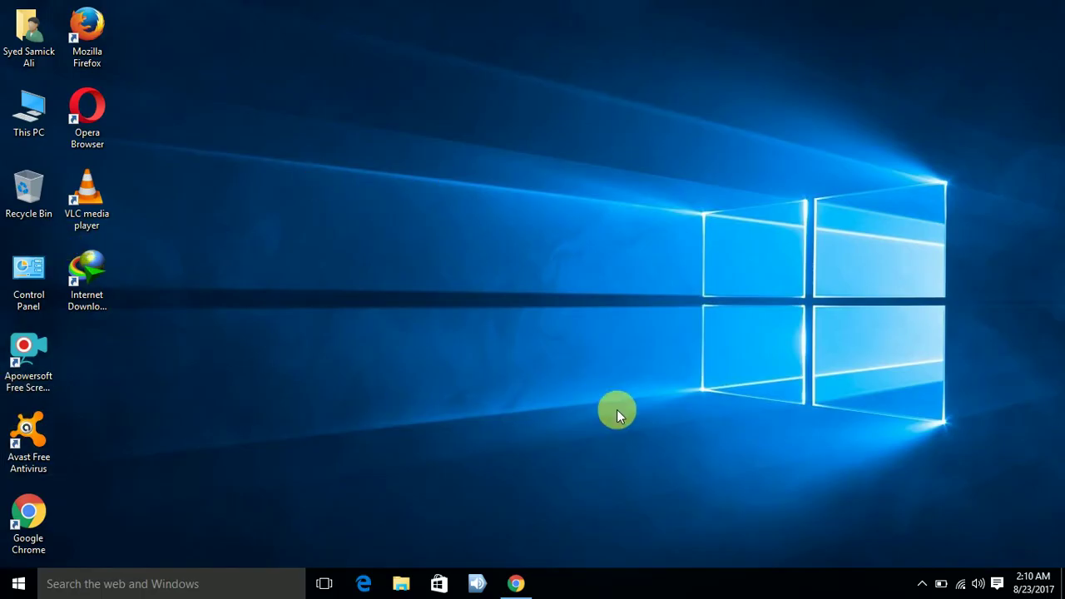
Reach the Network Connections list through the Network and Sharing Center.
{"action": "right_click", "coordinate": [958, 583]}
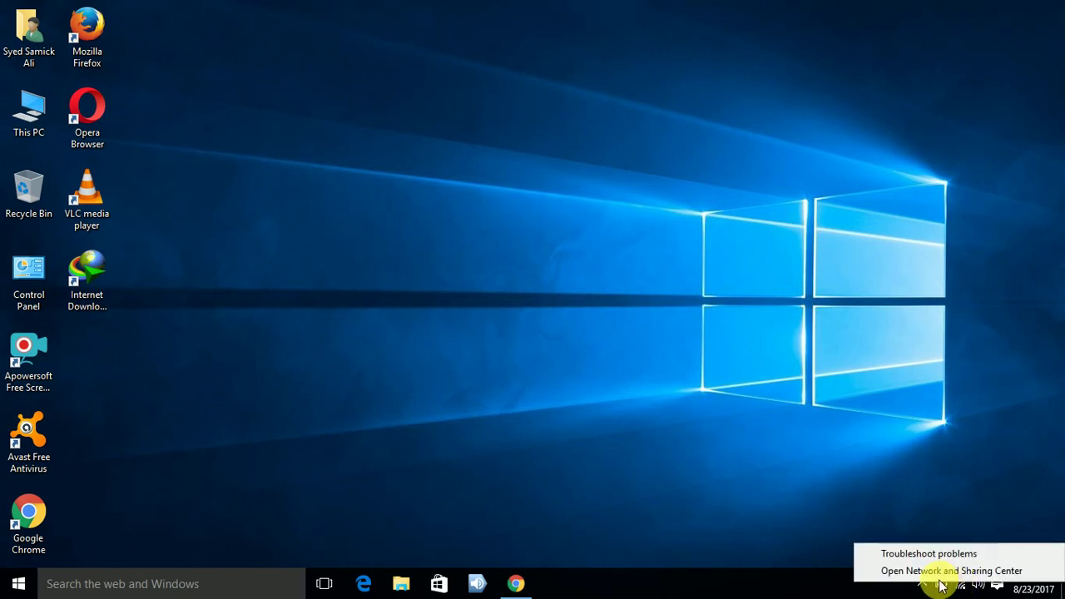
{"action": "left_click", "coordinate": [930, 575]}
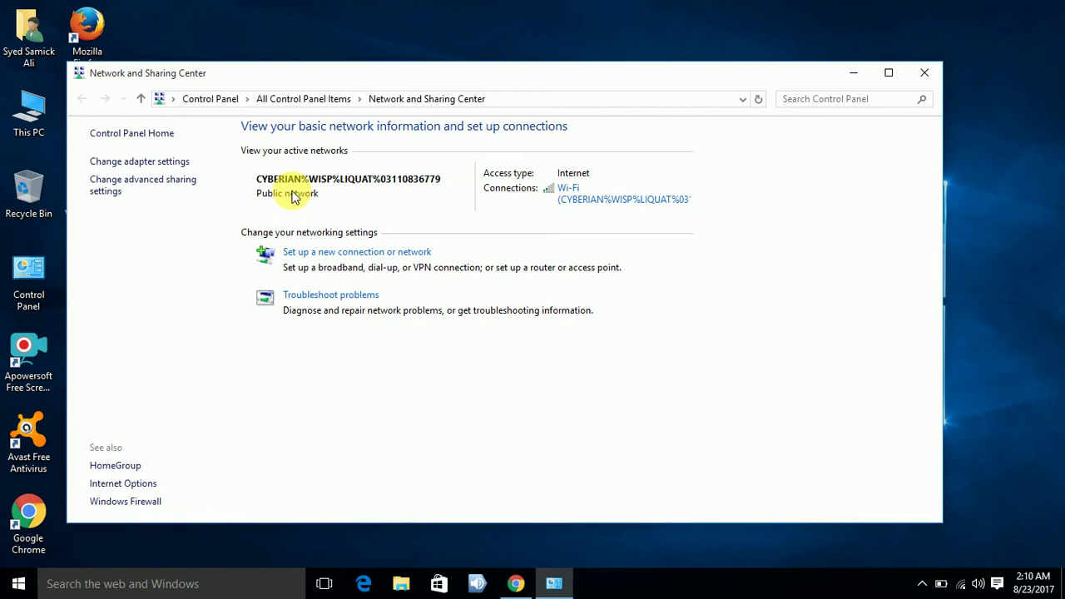
{"action": "left_click", "coordinate": [173, 162]}
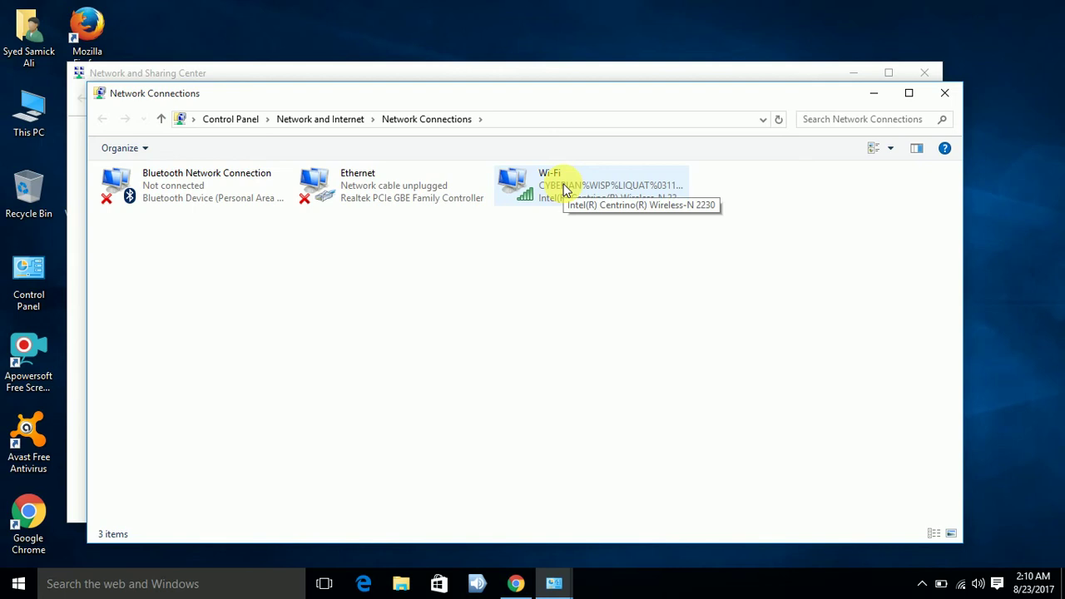
Open the Wi-Fi adapter's properties and select Internet Protocol Version 4 (TCP/IPv4).
{"action": "right_click", "coordinate": [565, 190]}
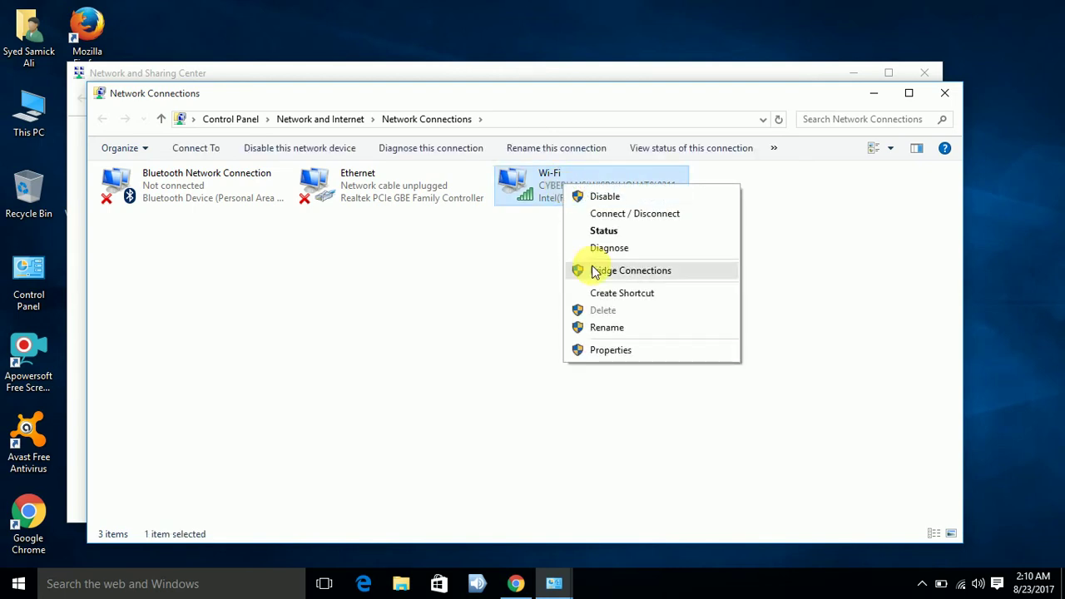
{"action": "left_click", "coordinate": [612, 350]}
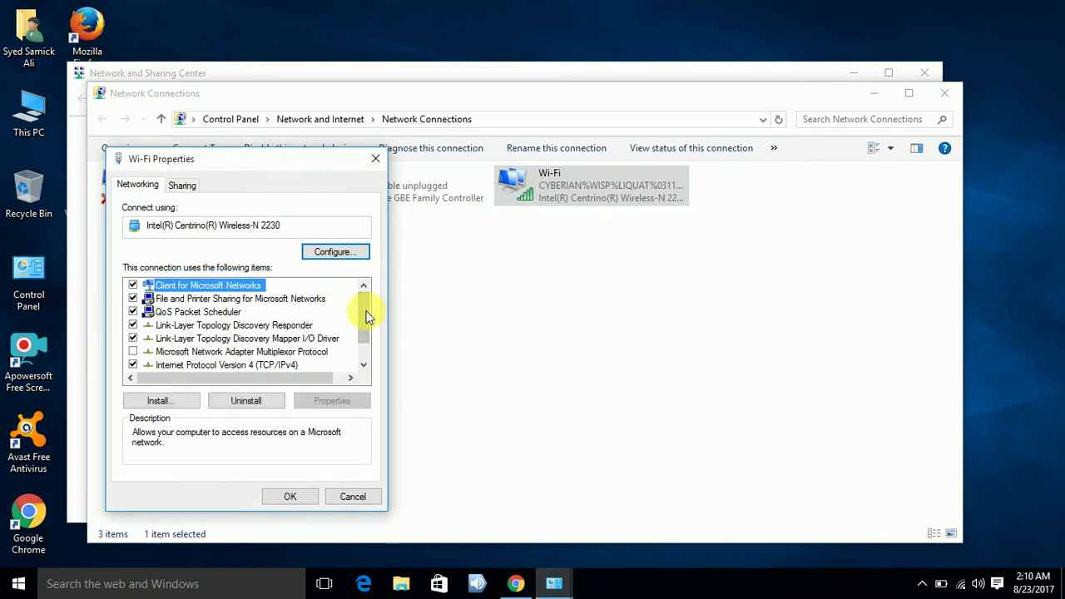
{"action": "left_click_drag", "start_coordinate": [364, 309], "coordinate": [363, 333]}
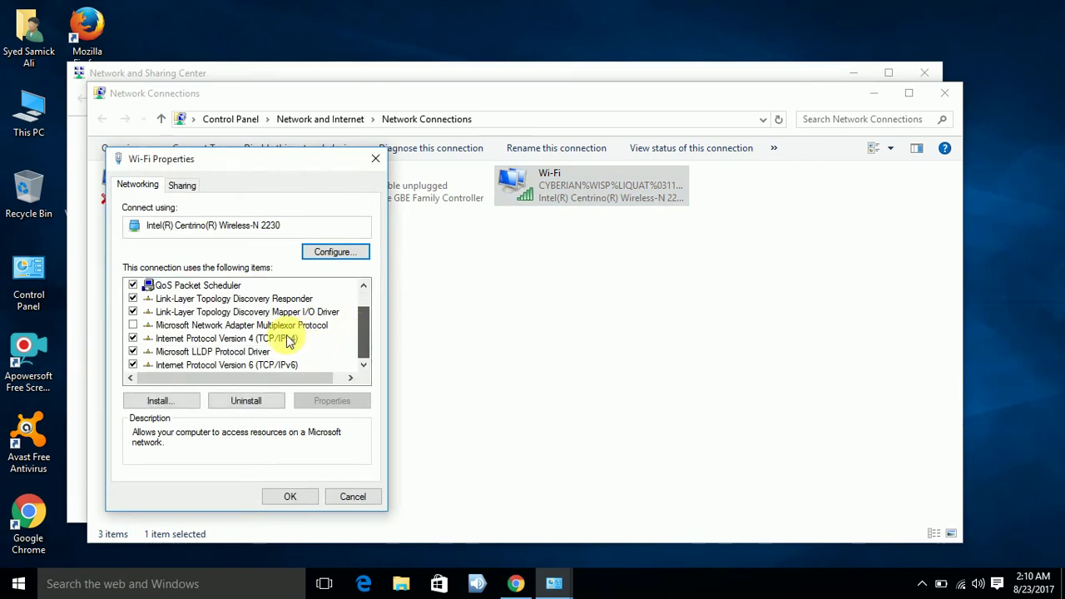
{"action": "scroll", "coordinate": [285, 340], "scroll_direction": "up", "scroll_amount": 1}
{"action": "left_click", "coordinate": [263, 370]}
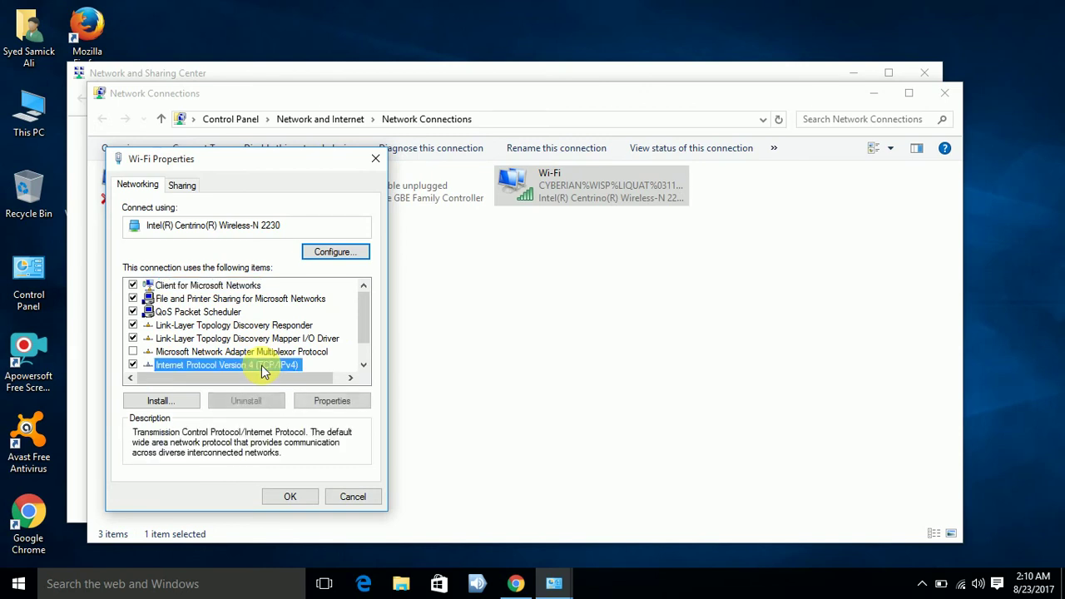
{"action": "left_click", "coordinate": [358, 367]}
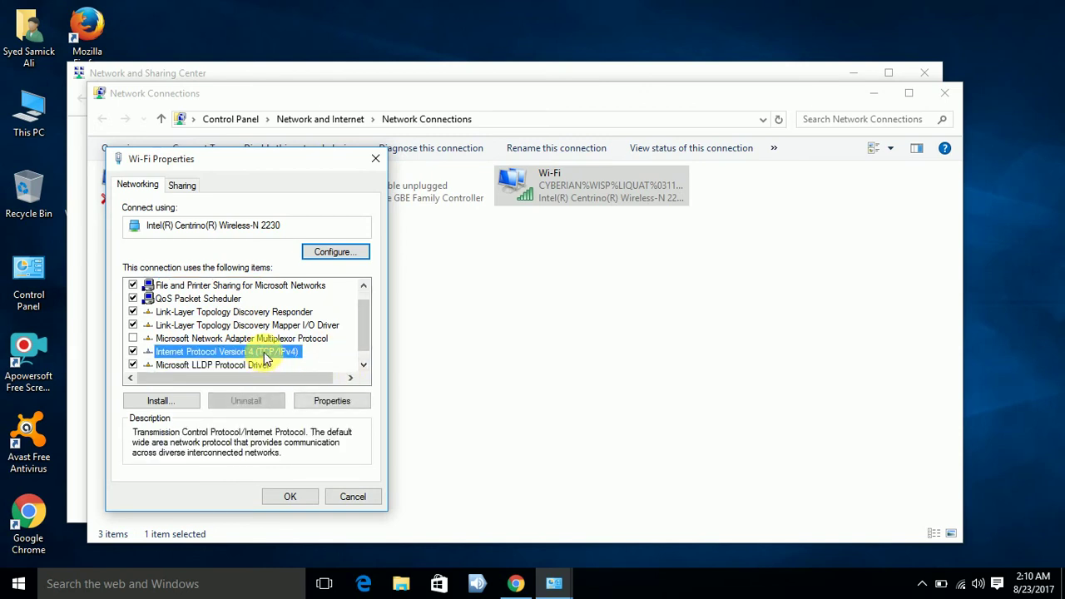
Set the Wi-Fi IPv4 DNS servers to 8.8.8.8 and 8.8.4.4 and save.
{"action": "left_click", "coordinate": [333, 402]}
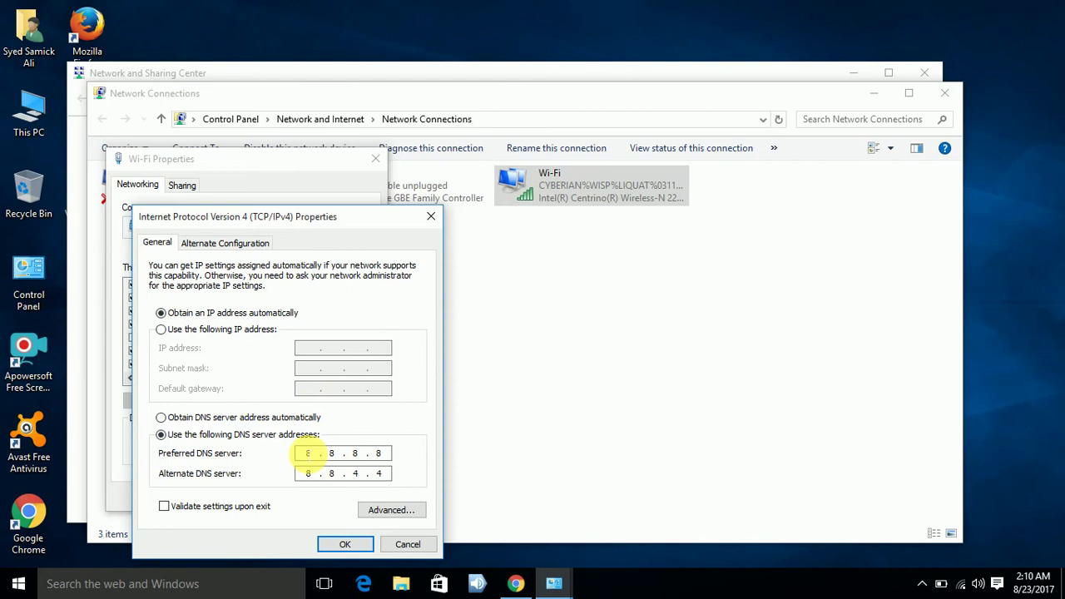
{"action": "left_click", "coordinate": [271, 419]}
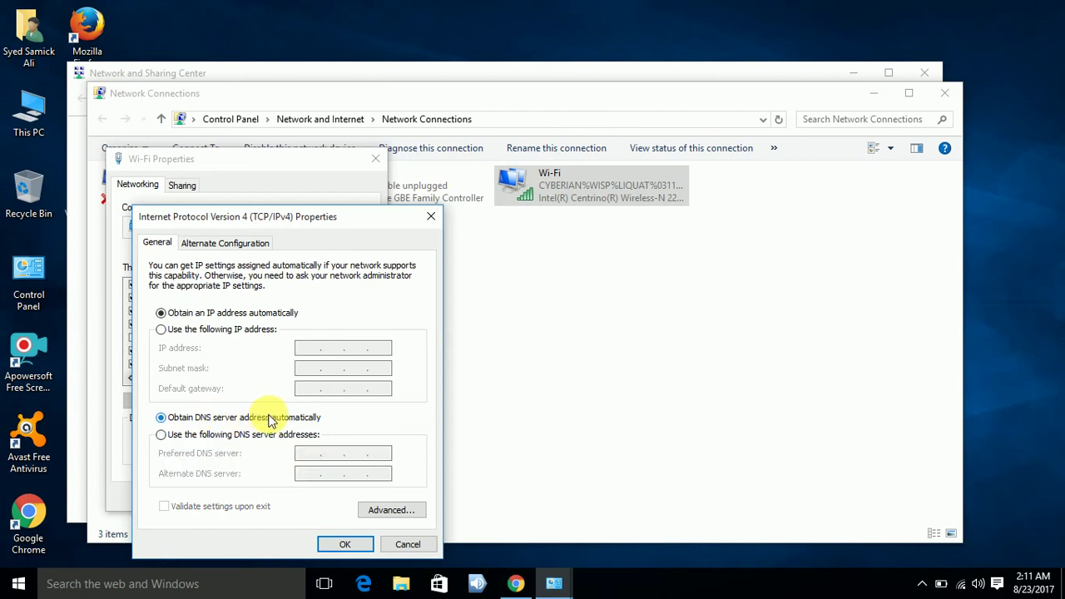
{"action": "left_click", "coordinate": [225, 437]}
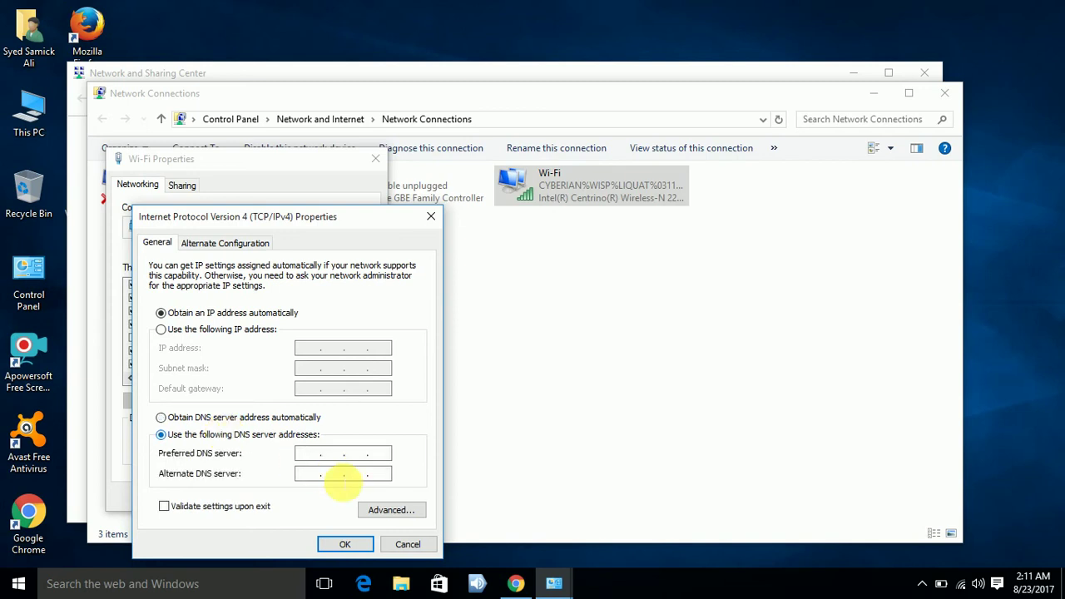
{"action": "type", "text": "8"}
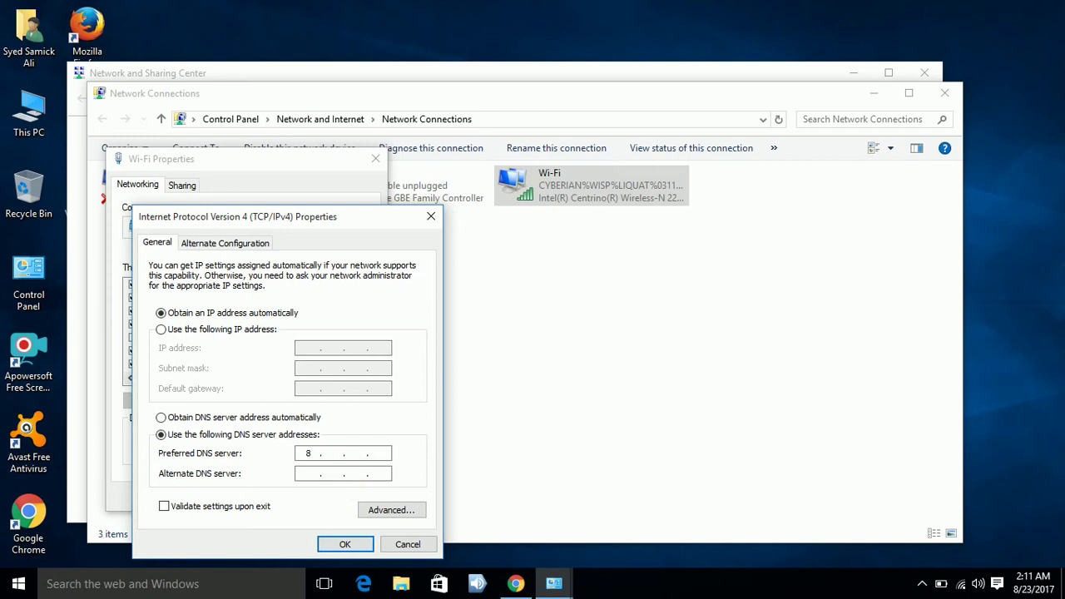
{"action": "type", "text": ".8.8.8"}
{"action": "key", "text": "Tab"}
{"action": "type", "text": "8.8 .4.4"}
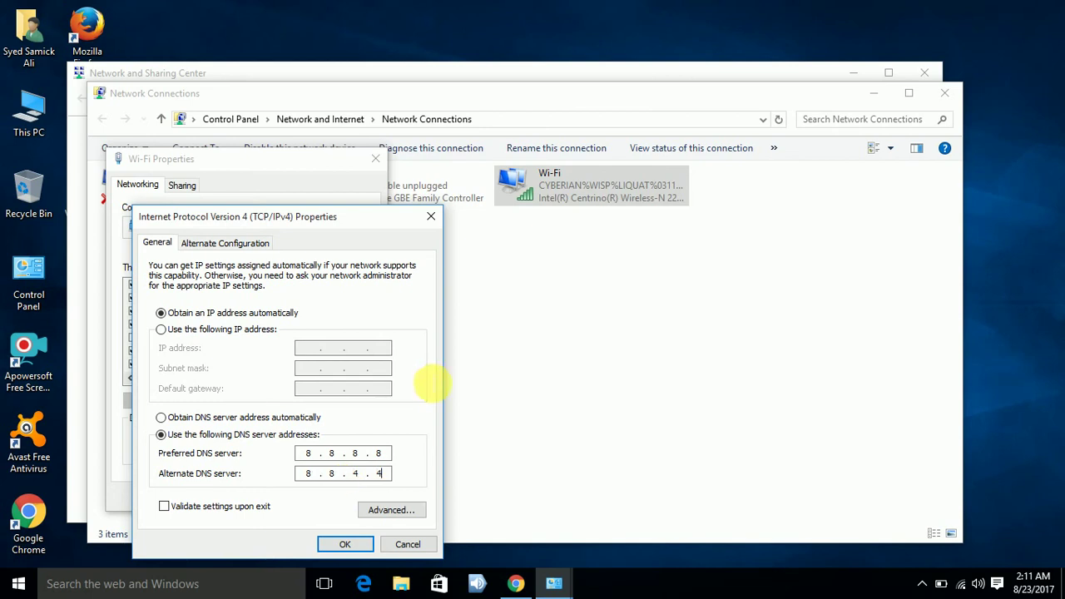
{"action": "left_click", "coordinate": [340, 544]}
Close Wi-Fi Properties, Network Connections and the Network and Sharing Center.
{"action": "left_click", "coordinate": [290, 498]}
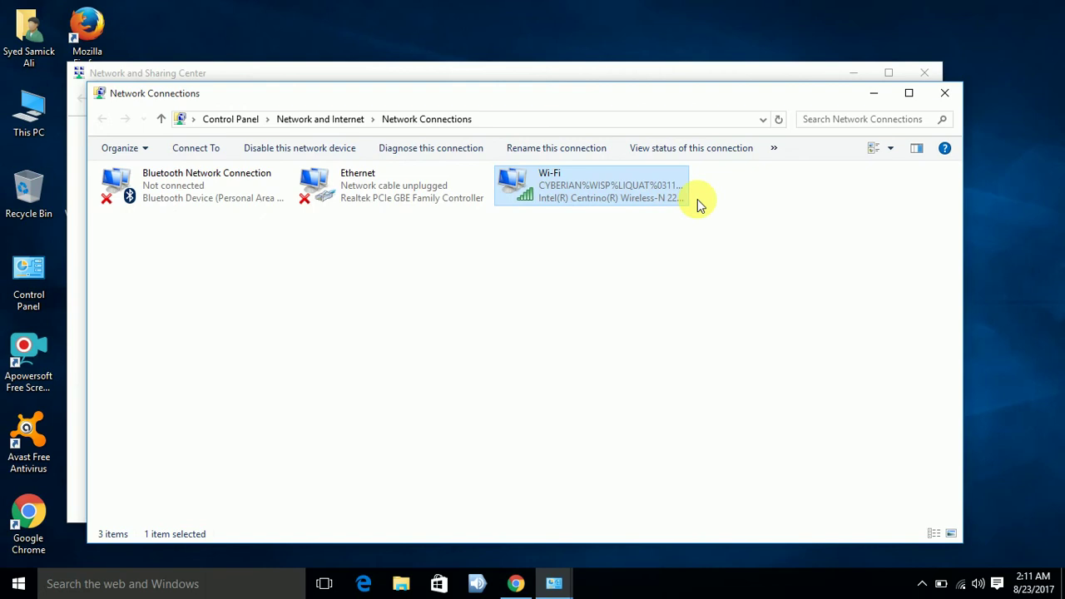
{"action": "left_click", "coordinate": [953, 90]}
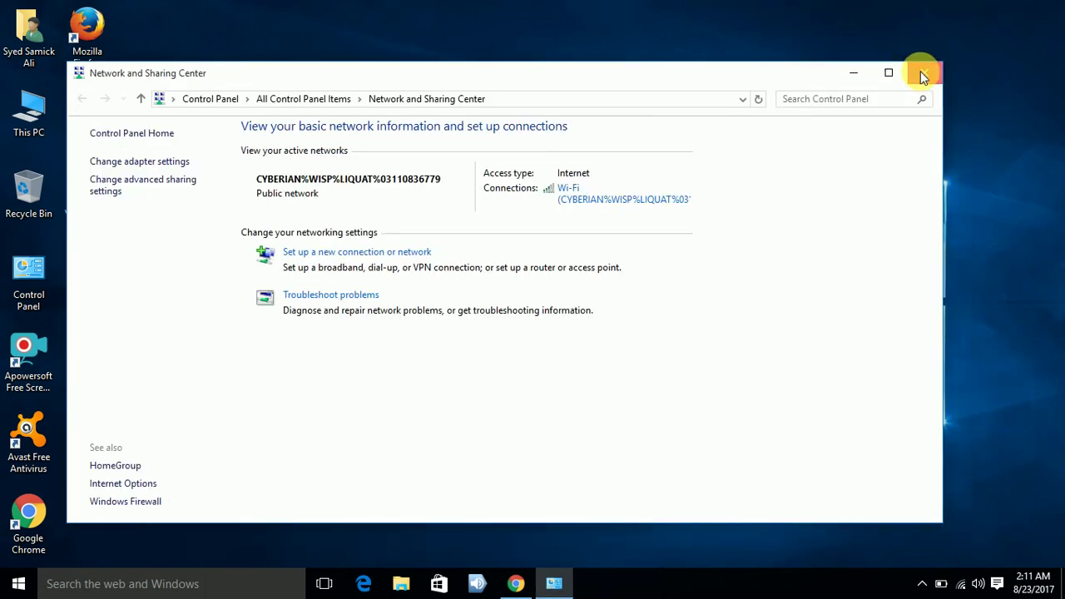
{"action": "left_click", "coordinate": [924, 72]}
Dismiss the Internet Download Manager serial warning and cancel its registration prompt.
{"action": "right_click", "coordinate": [416, 103]}
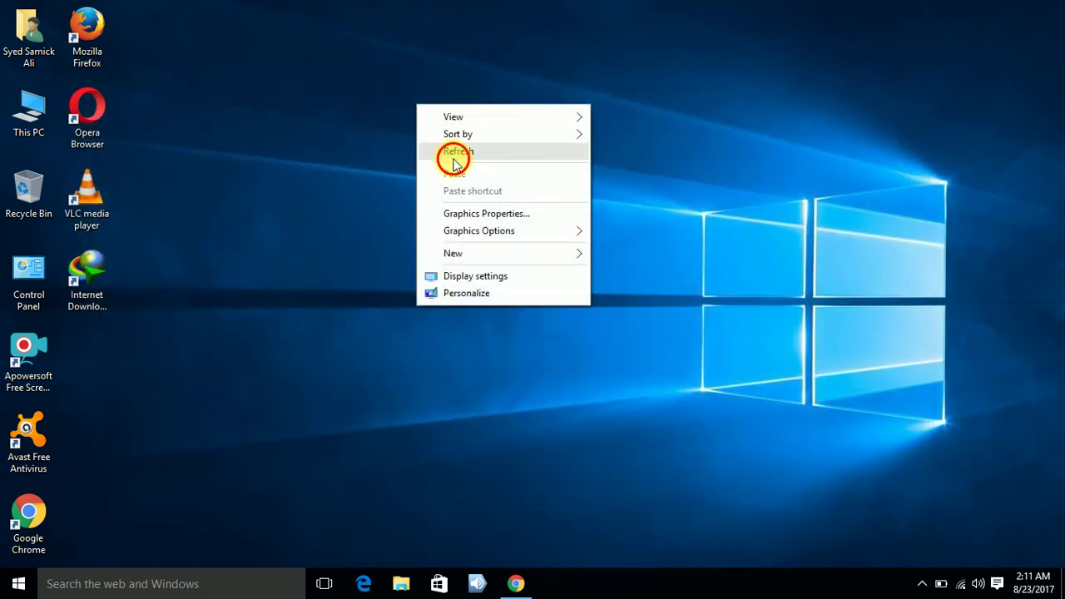
{"action": "left_click", "coordinate": [453, 158]}
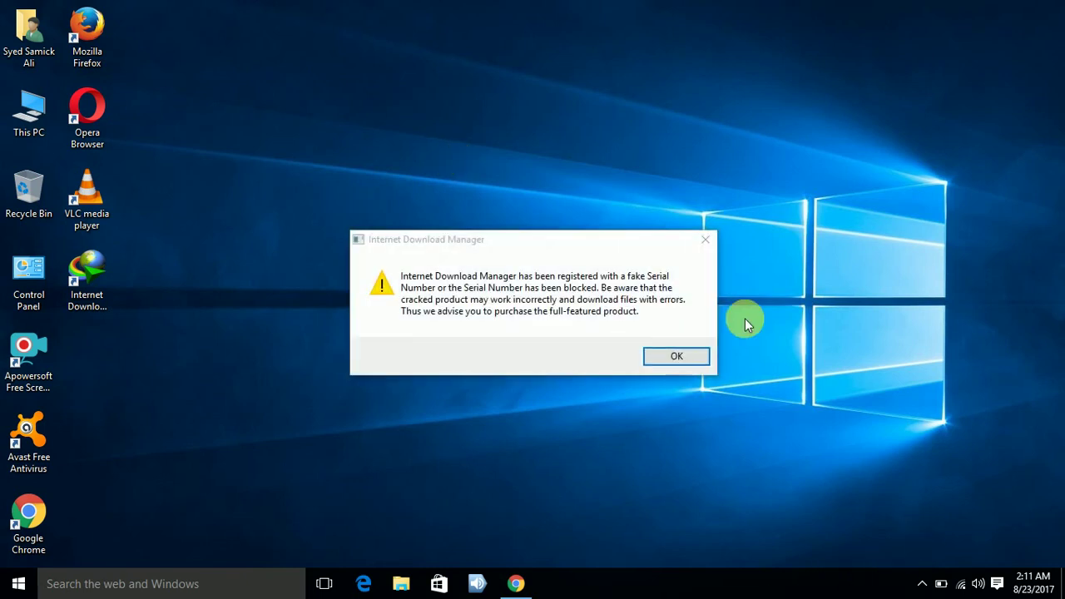
{"action": "left_click", "coordinate": [701, 239]}
{"action": "left_click", "coordinate": [701, 239]}
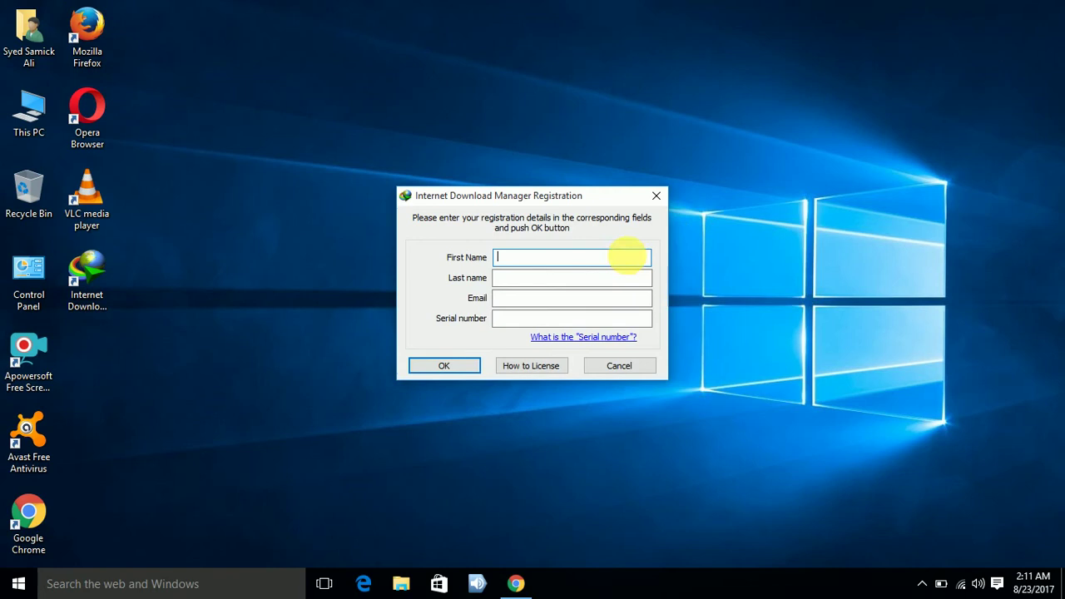
{"action": "left_click", "coordinate": [618, 365]}
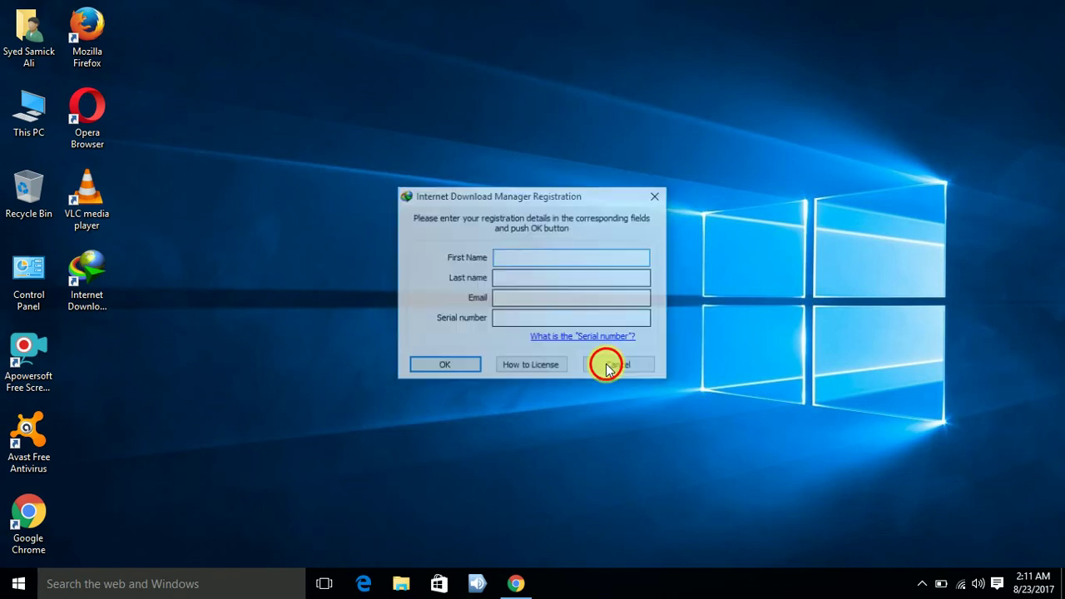
{"action": "right_click", "coordinate": [659, 78]}
{"action": "left_click", "coordinate": [697, 126]}
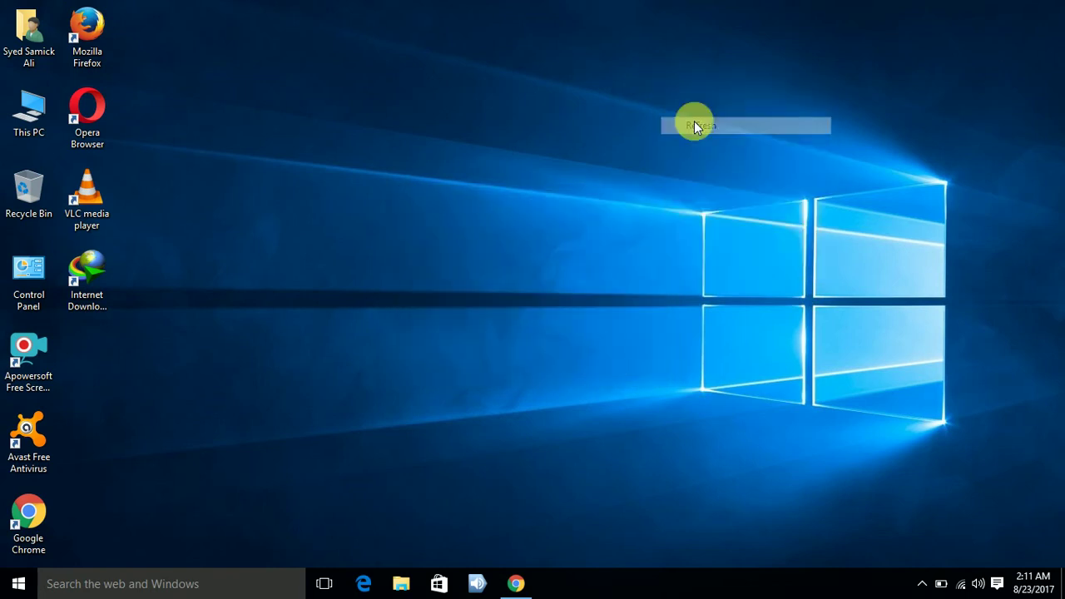
Disable the Avast shields from its notification-area icon menu.
{"action": "left_click", "coordinate": [919, 584]}
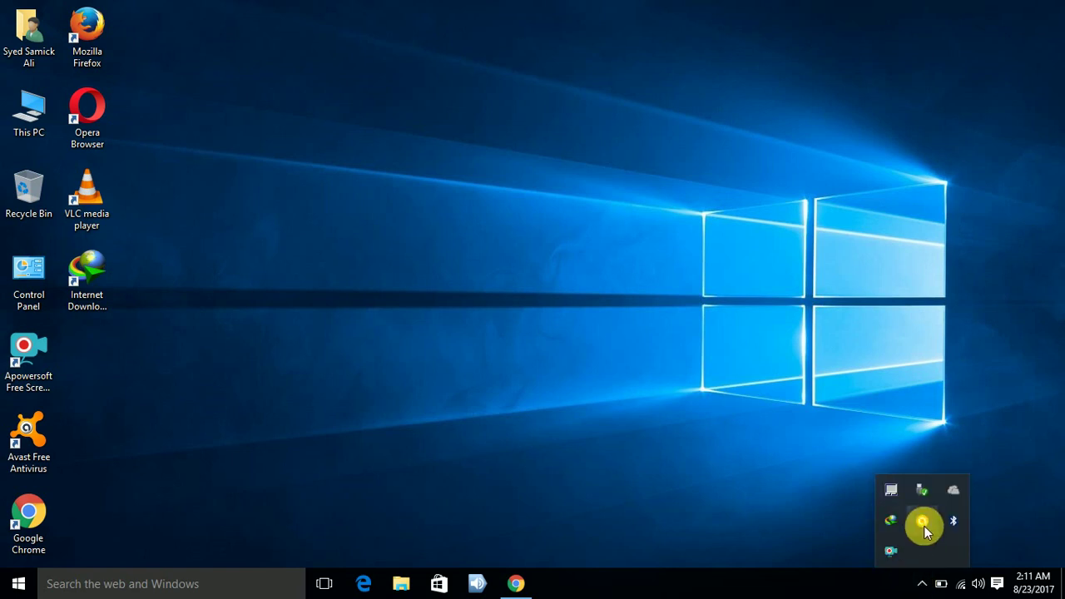
{"action": "right_click", "coordinate": [923, 522]}
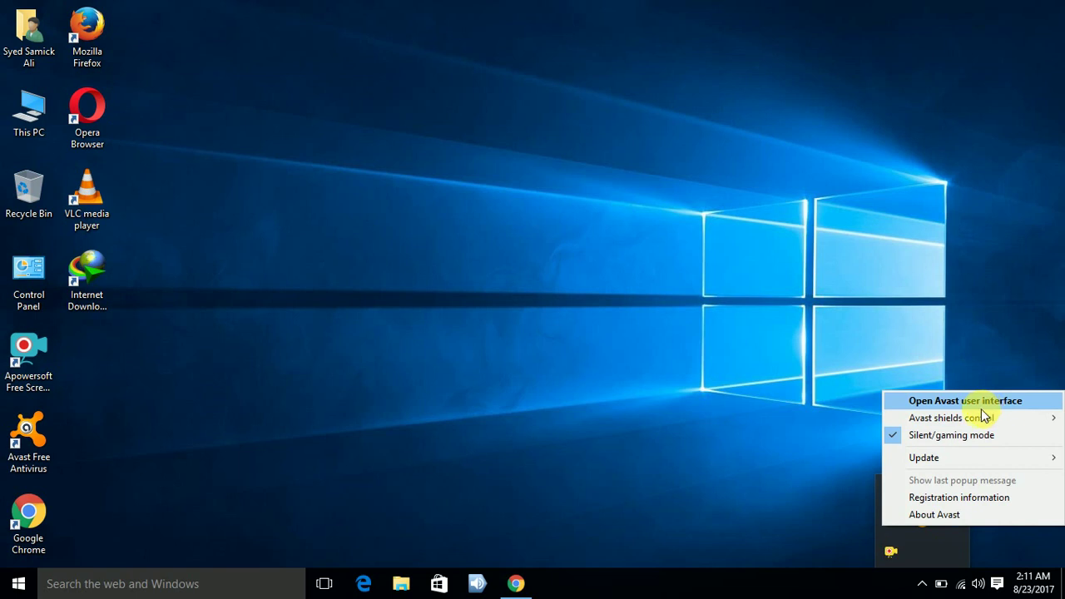
{"action": "mouse_move", "coordinate": [982, 418]}
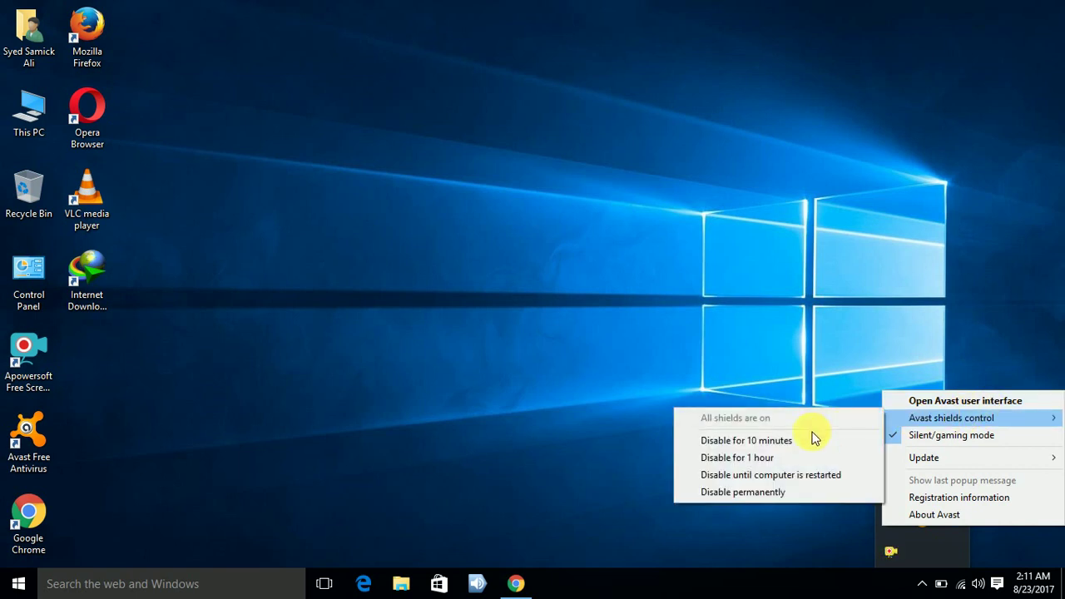
{"action": "left_click", "coordinate": [514, 107]}
{"action": "right_click", "coordinate": [515, 108]}
{"action": "left_click", "coordinate": [539, 155]}
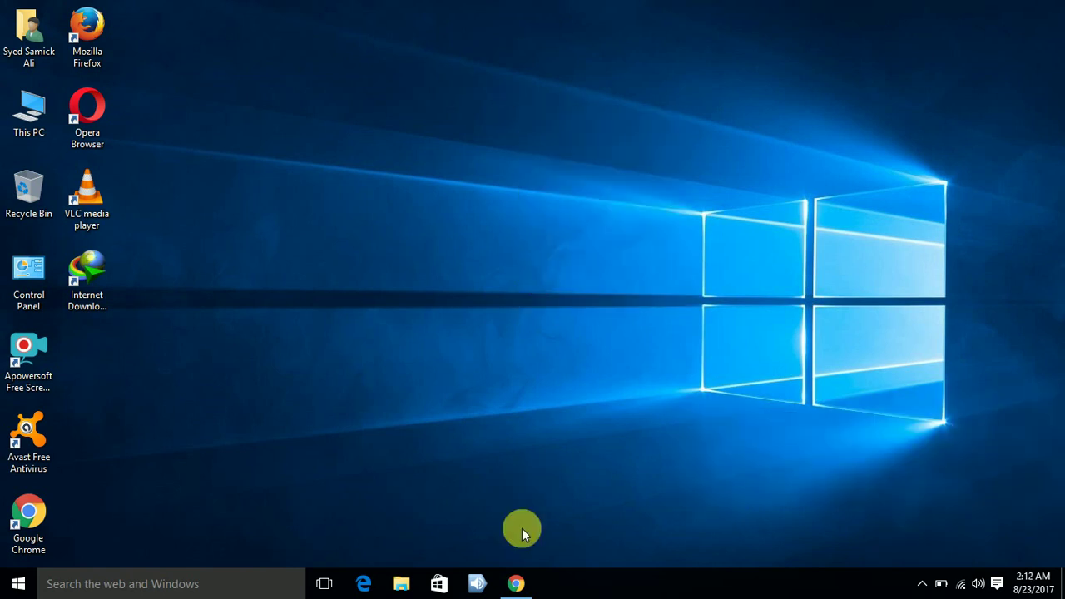
Restore Chrome and load yahoo.com in a new tab.
{"action": "left_click", "coordinate": [516, 583]}
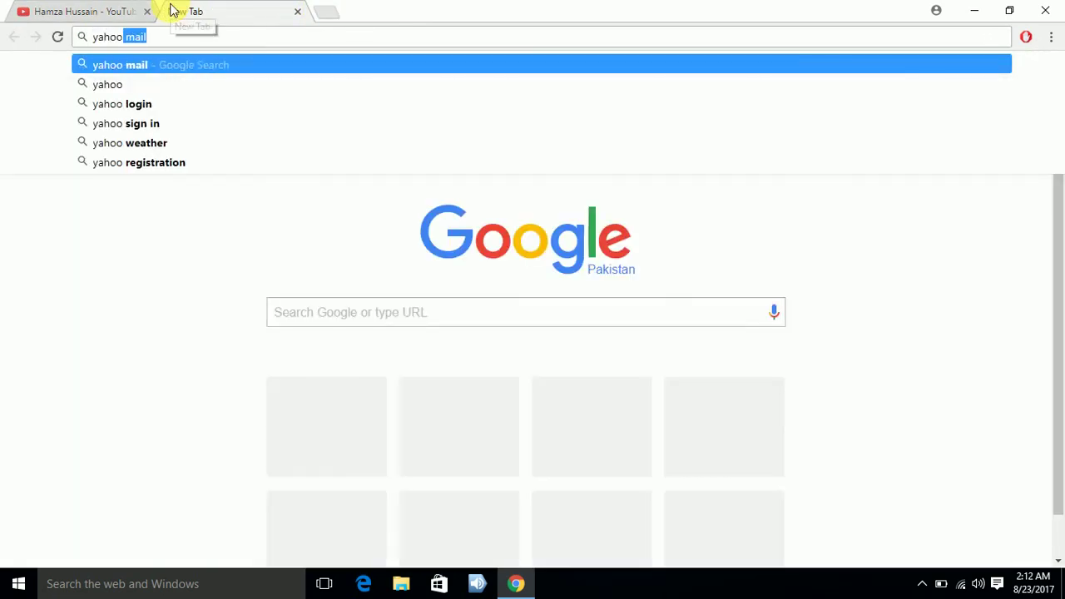
{"action": "type", "text": "com"}
{"action": "key", "text": "Return"}
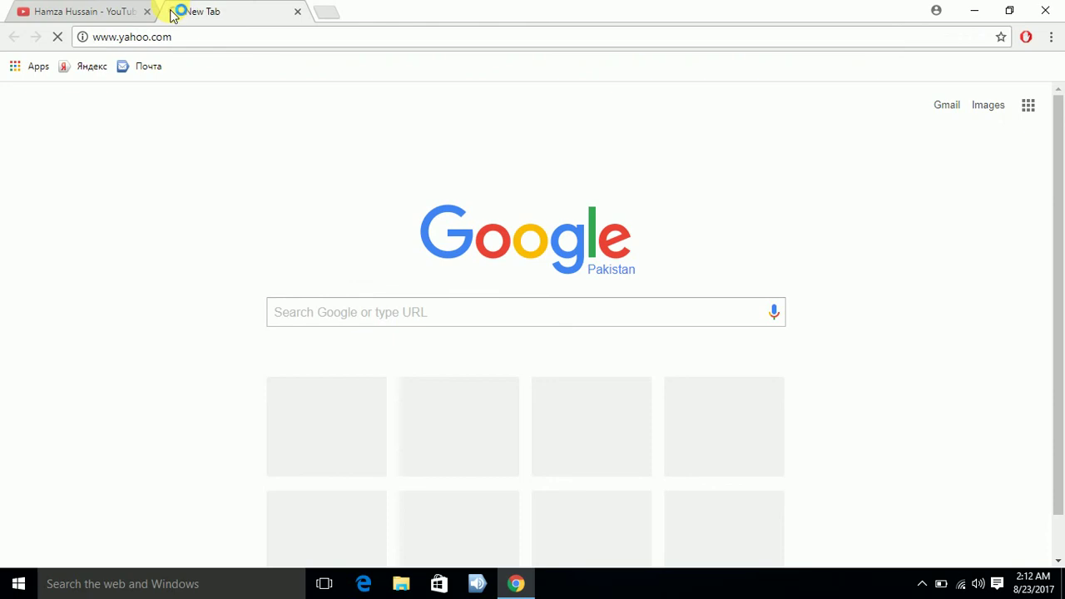